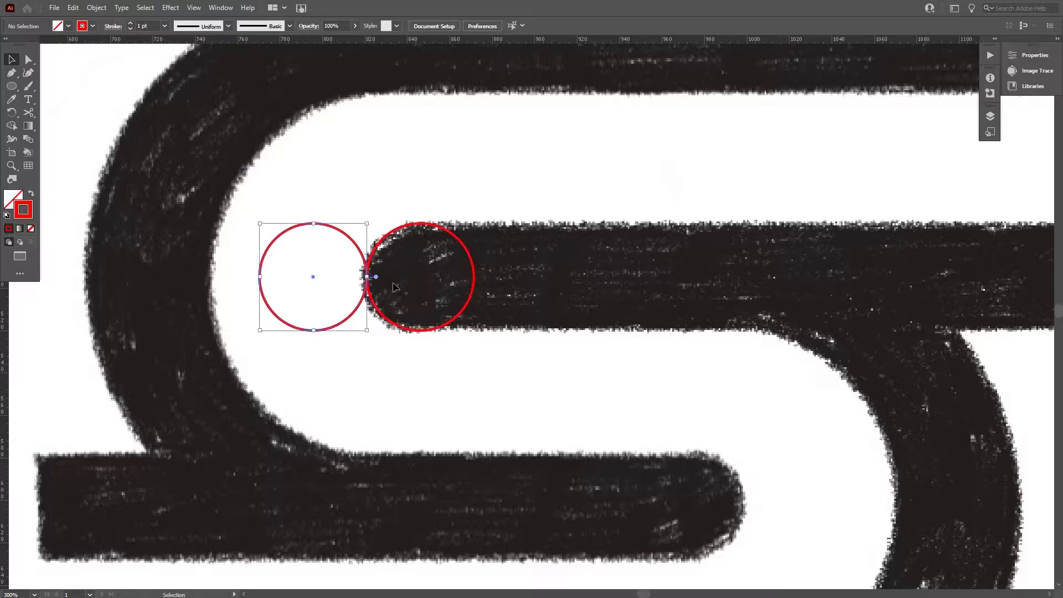
- Place a third copy of the small red circle edge to edge with the second one, extending the row leftward
left_click_drag(475, 284, 259, 281)
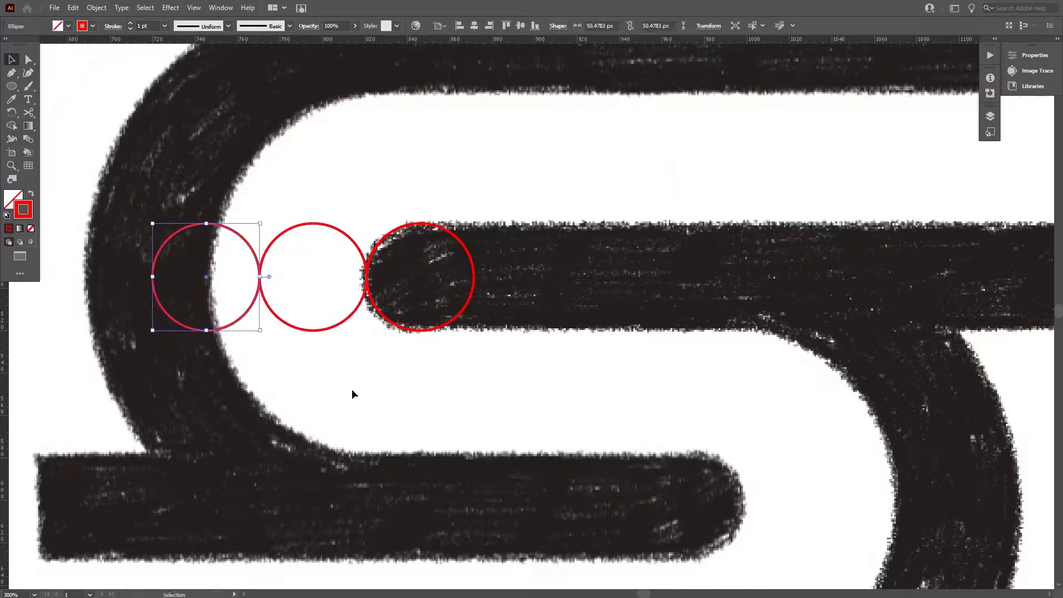
left_click(351, 388)
key("ctrl+1")
left_click_drag(380, 394, 408, 364)
- Build two larger concentric copies of the stroke-end circle, reaching the near and far edges of the outermost helper circle, and delete both helper circles
left_click(406, 323)
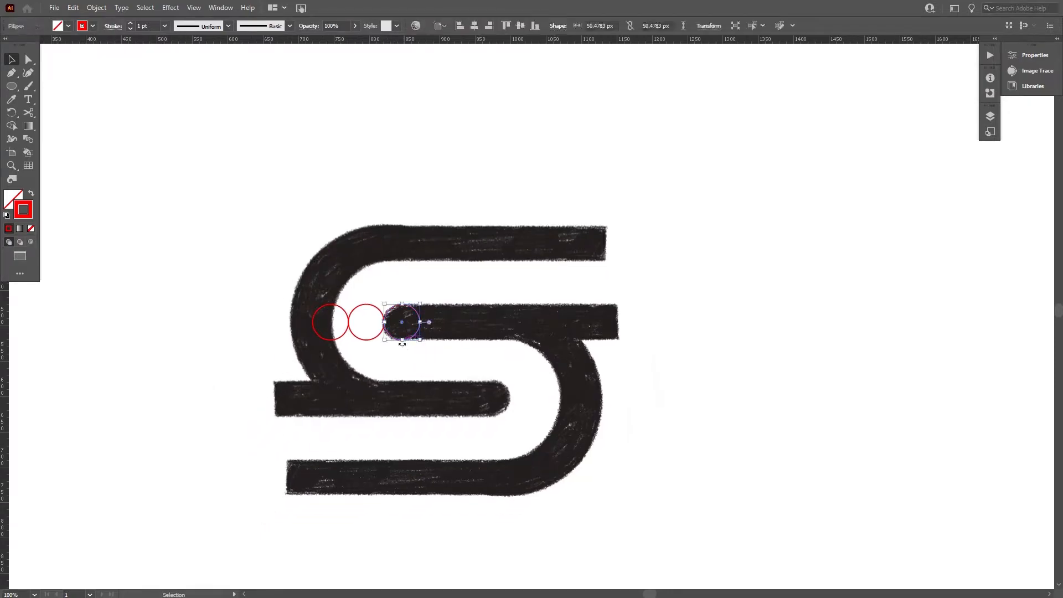
left_click_drag(390, 326, 353, 326)
left_click(388, 350)
left_click(393, 339)
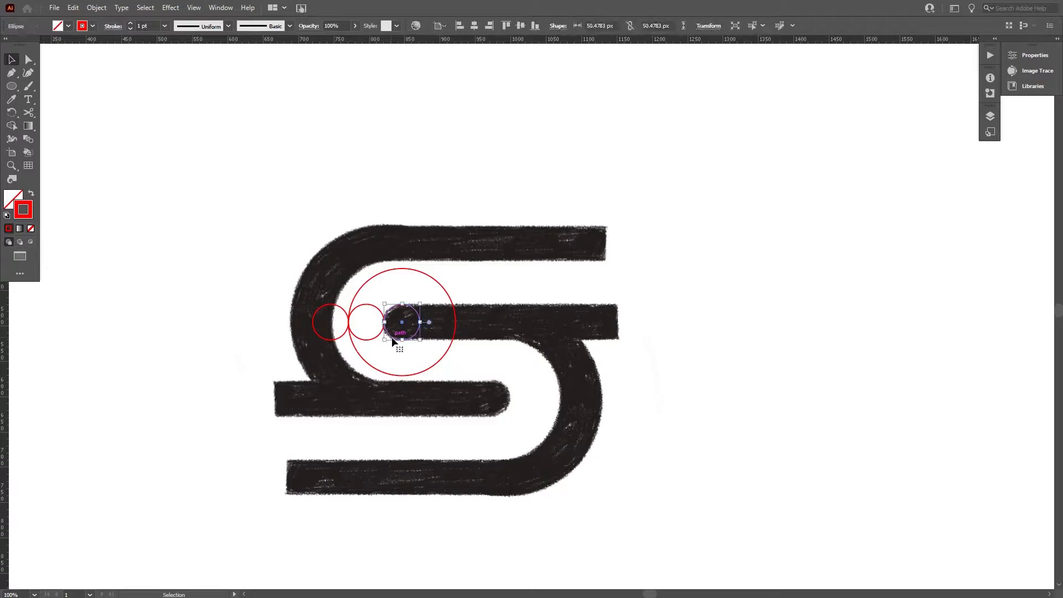
left_click_drag(390, 328, 317, 328)
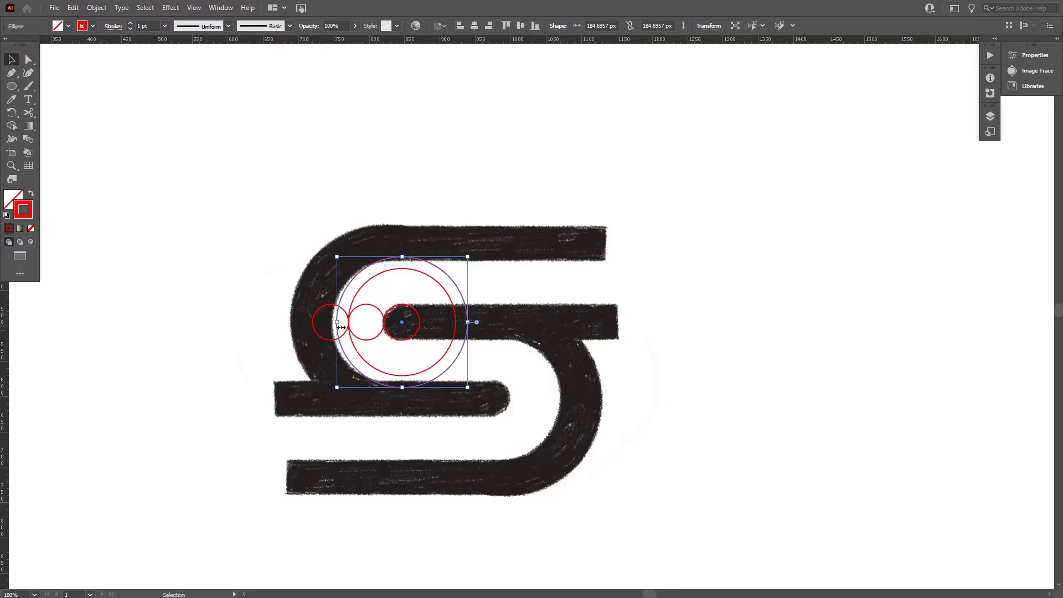
left_click_drag(341, 327, 314, 326)
left_click(339, 337)
key("Delete")
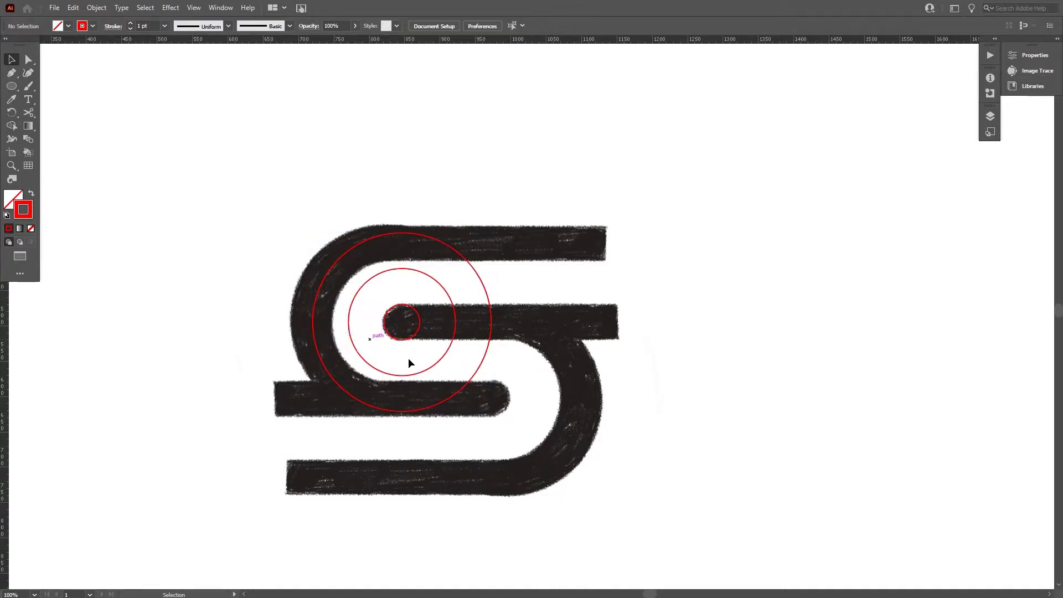
- Add a vertical guide at the smallest circle's right edge and place a lower copy of the three concentric circles with its left edge on that guide
left_click_drag(325, 220, 518, 433)
left_click_drag(4, 441, 420, 327)
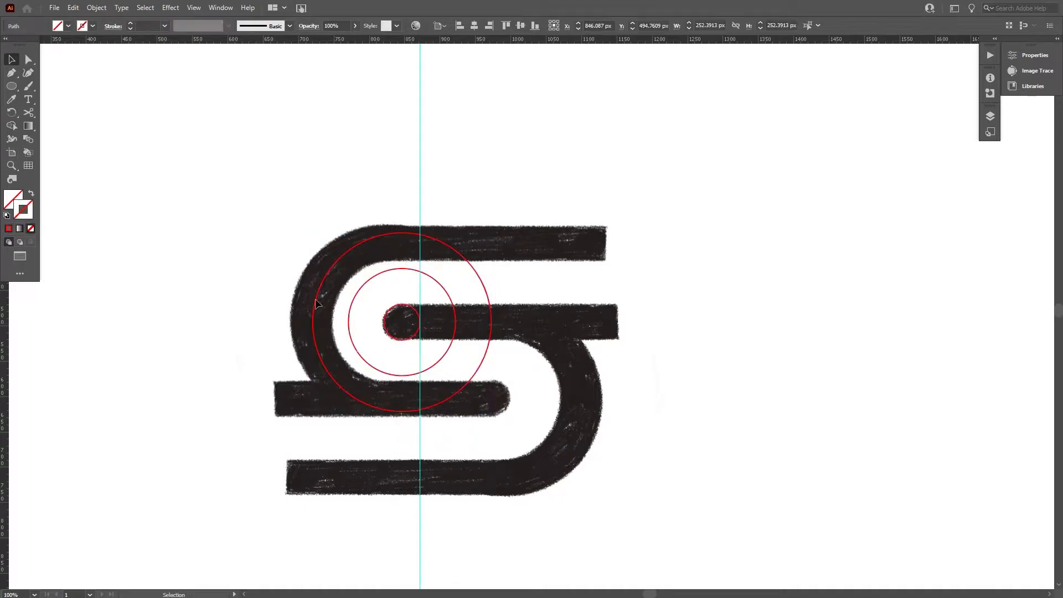
left_click(395, 235)
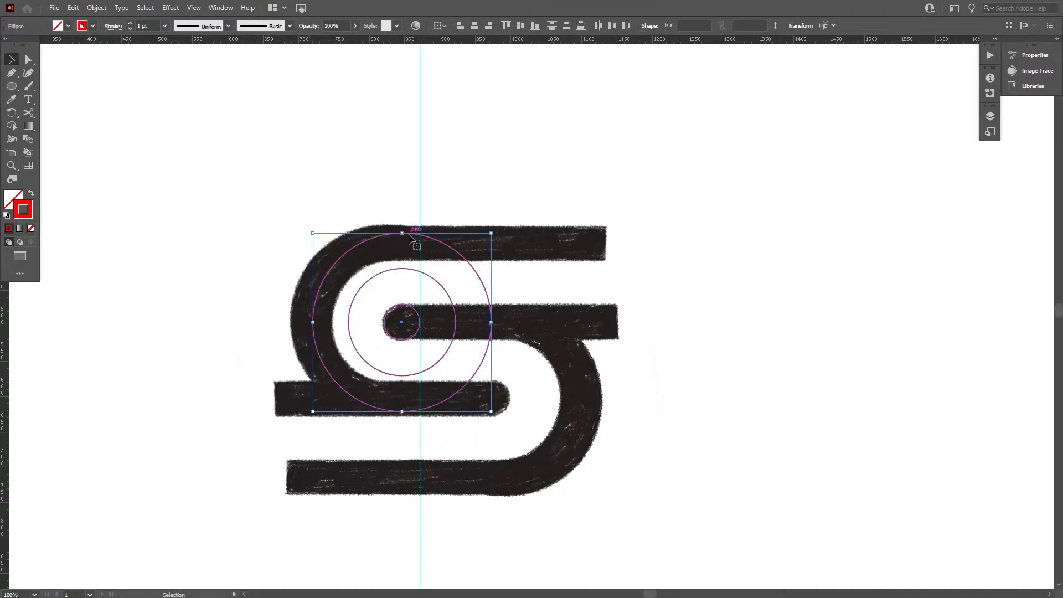
left_click_drag(411, 238, 404, 307)
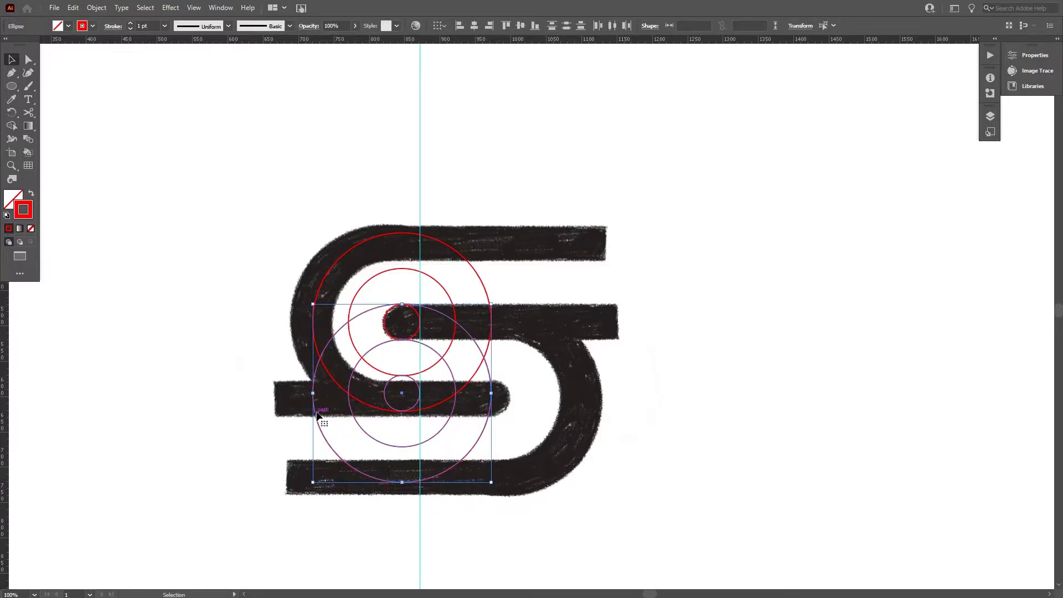
left_click_drag(317, 419, 419, 413)
scroll(429, 391, "up", 3)
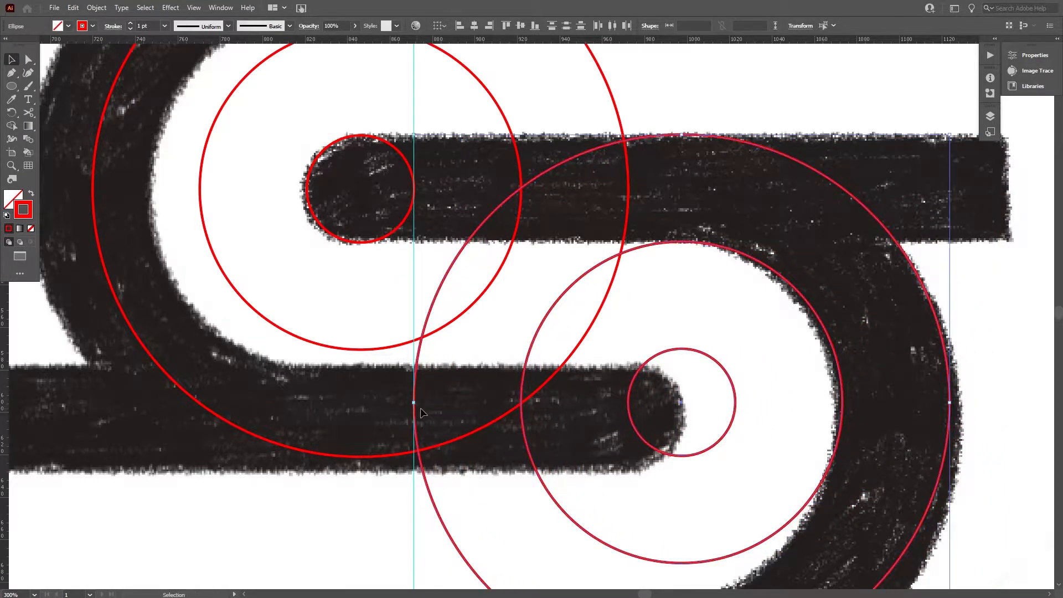
scroll(420, 413, "down", 3)
left_click_drag(469, 547, 466, 499)
left_click(526, 490)
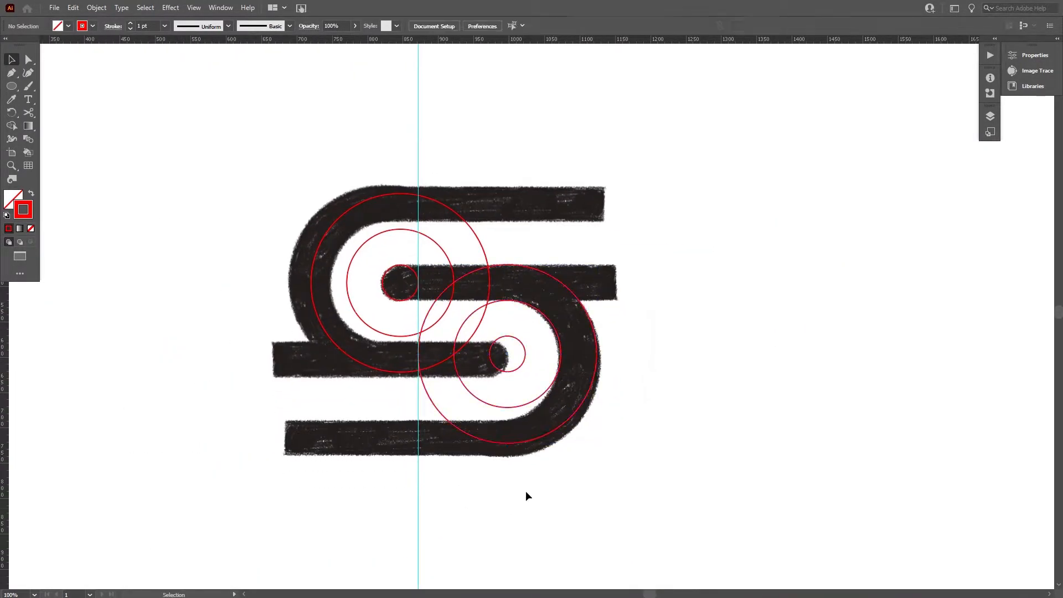
- Remove the guide and delete the left halves of the three lower concentric circles, leaving right-facing semicircles
key("a")
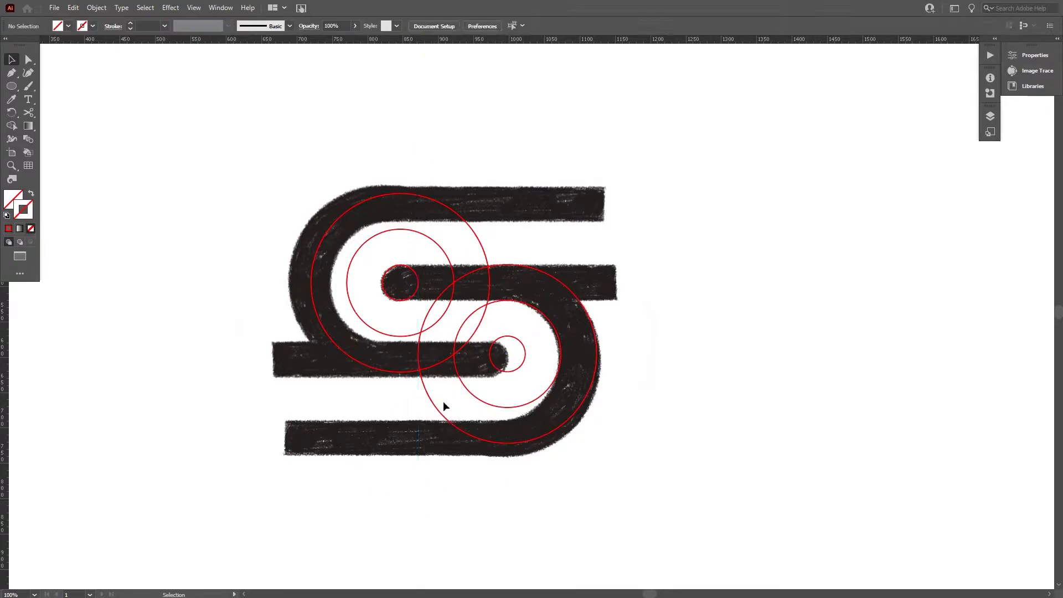
left_click(422, 368)
left_click(420, 354)
key("Delete")
left_click(460, 373)
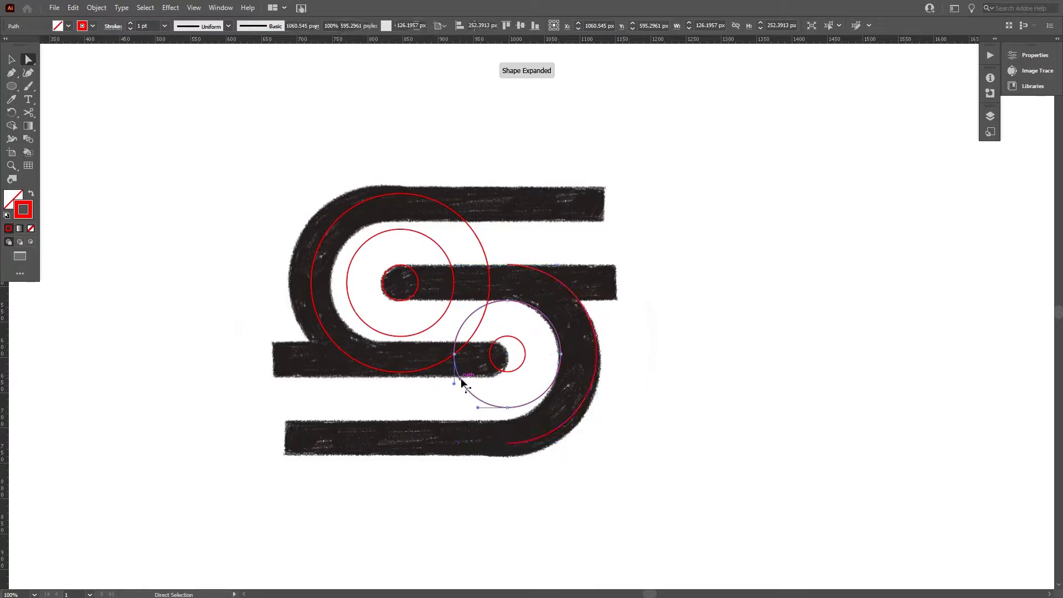
key("Delete")
left_click(490, 354)
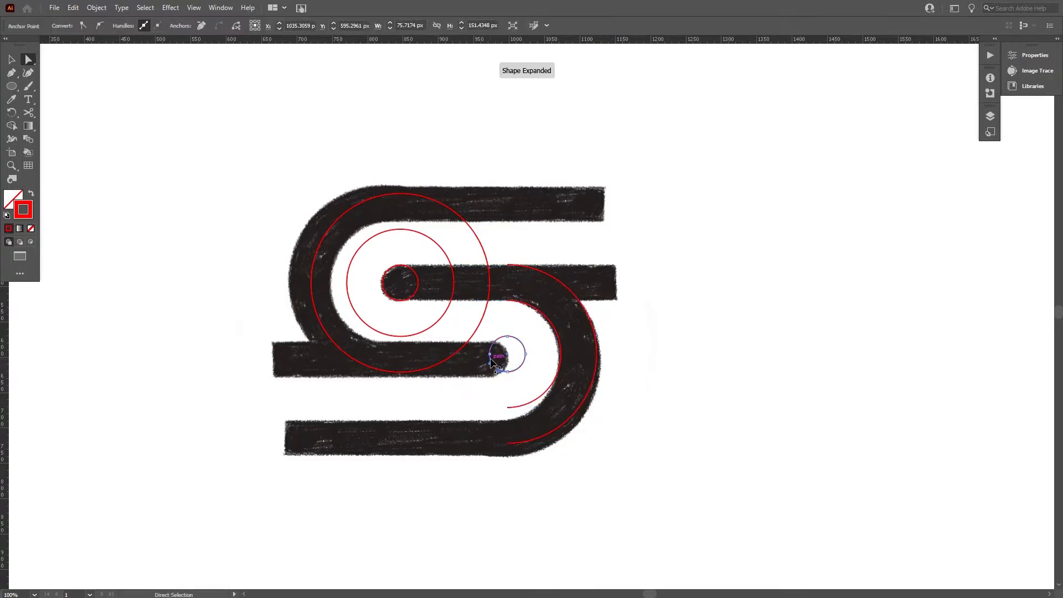
key("Delete")
- Delete the right halves of the three upper concentric circles, leaving left-facing semicircles
left_click(491, 283)
key("Delete")
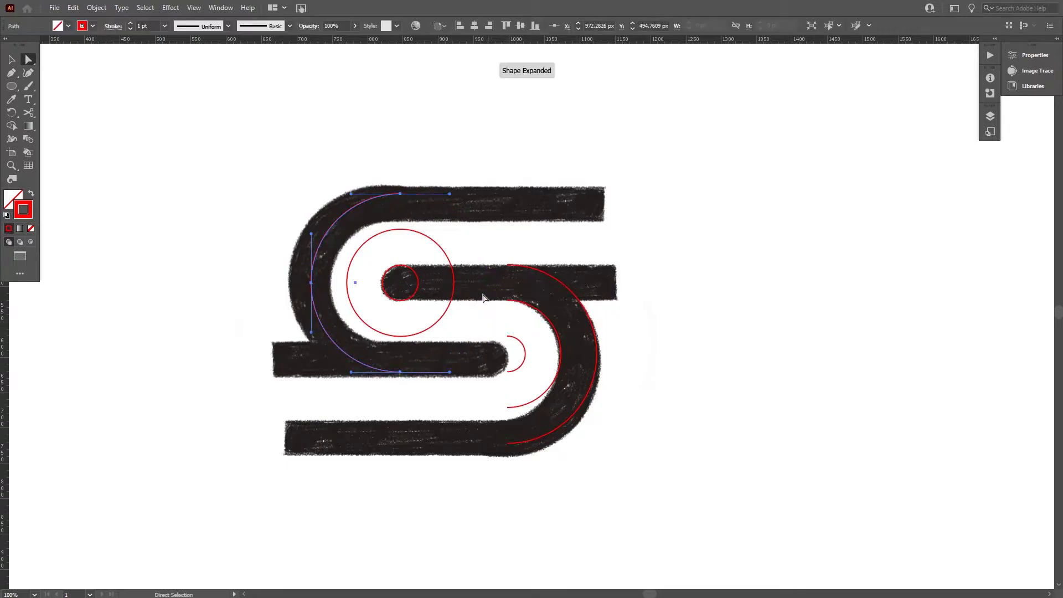
left_click(454, 283)
key("Delete")
left_click(430, 290)
left_click(418, 283)
key("Delete")
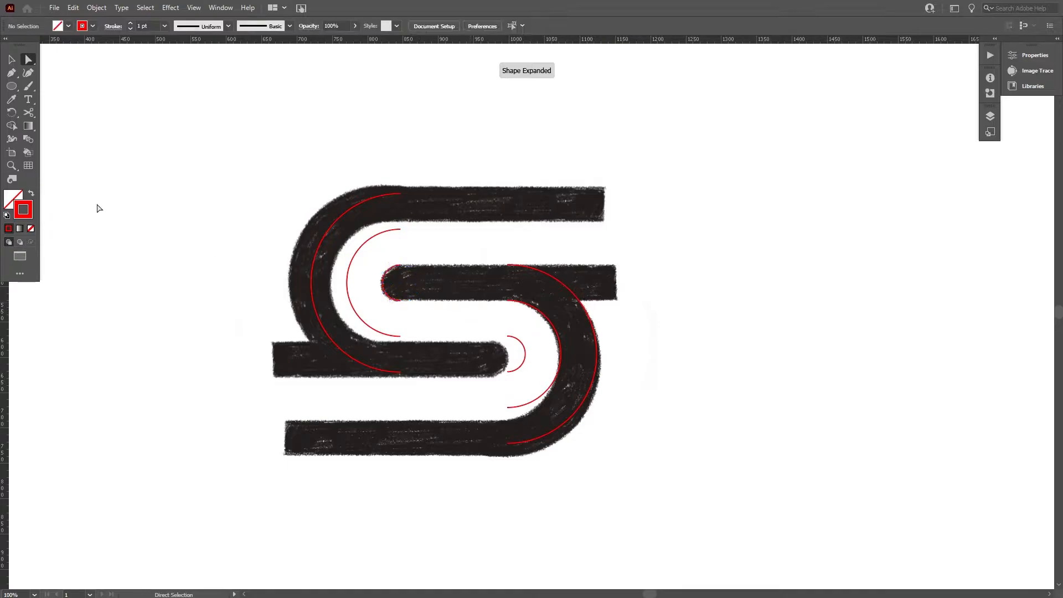
- Draw the top bar with the Pen tool, joining the upper ends of the left outer and middle arcs around the sketch's right end
left_click(11, 73)
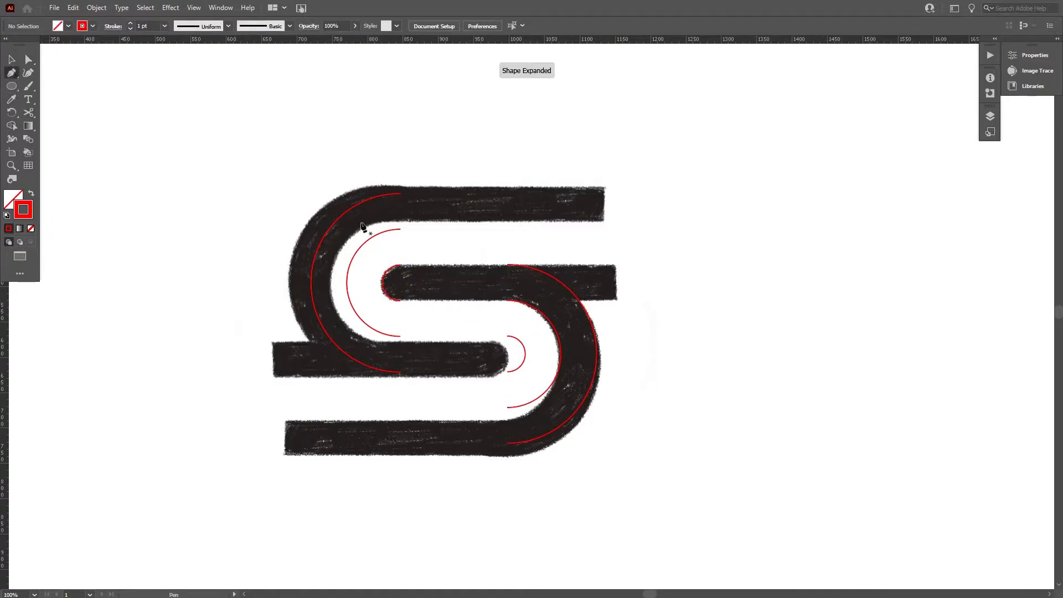
left_click(400, 194)
left_click_drag(401, 194, 605, 199)
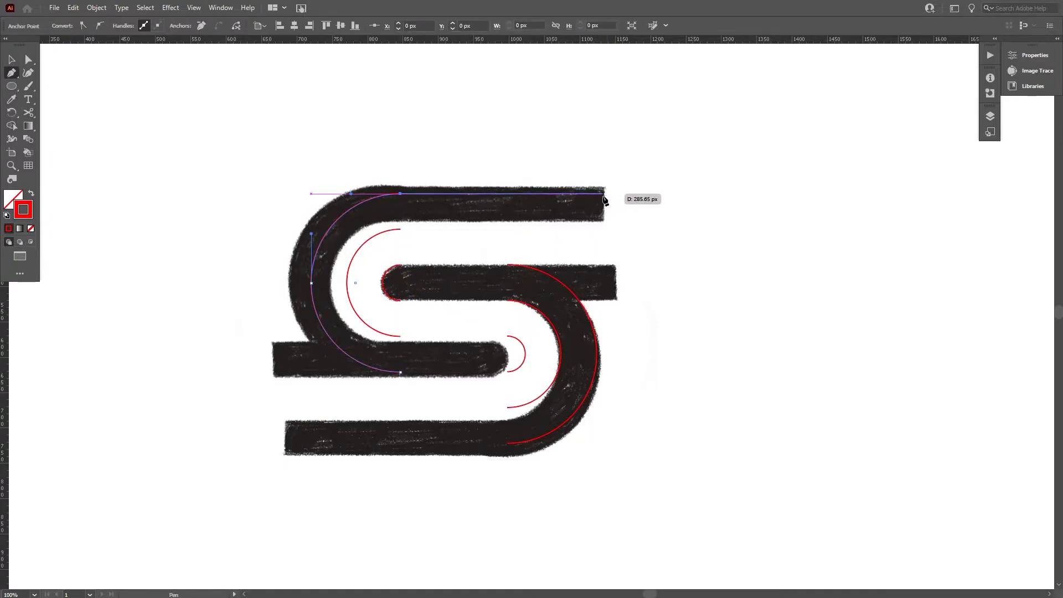
left_click(603, 195)
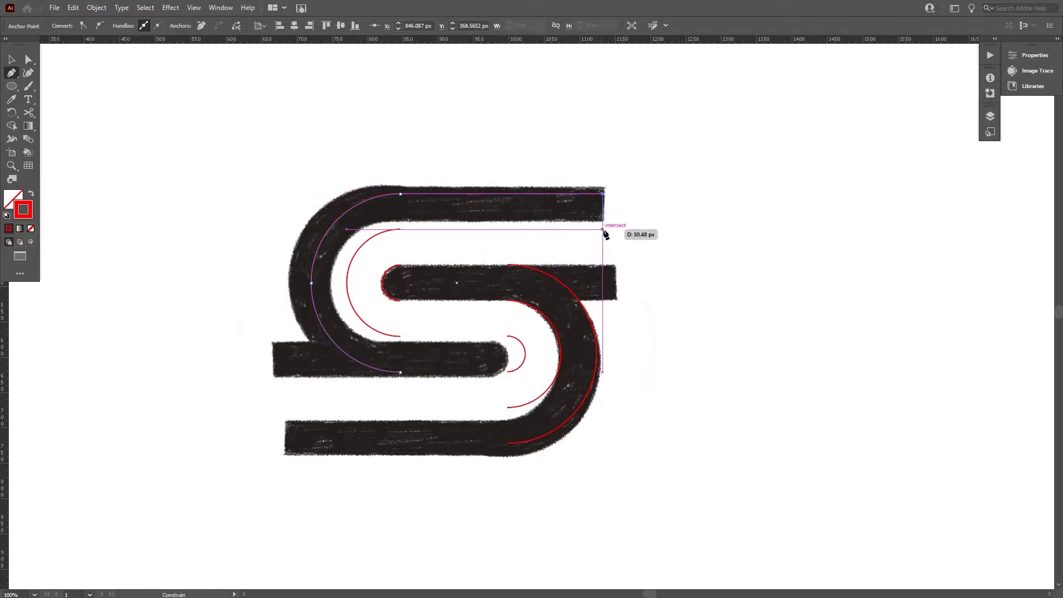
left_click(603, 229)
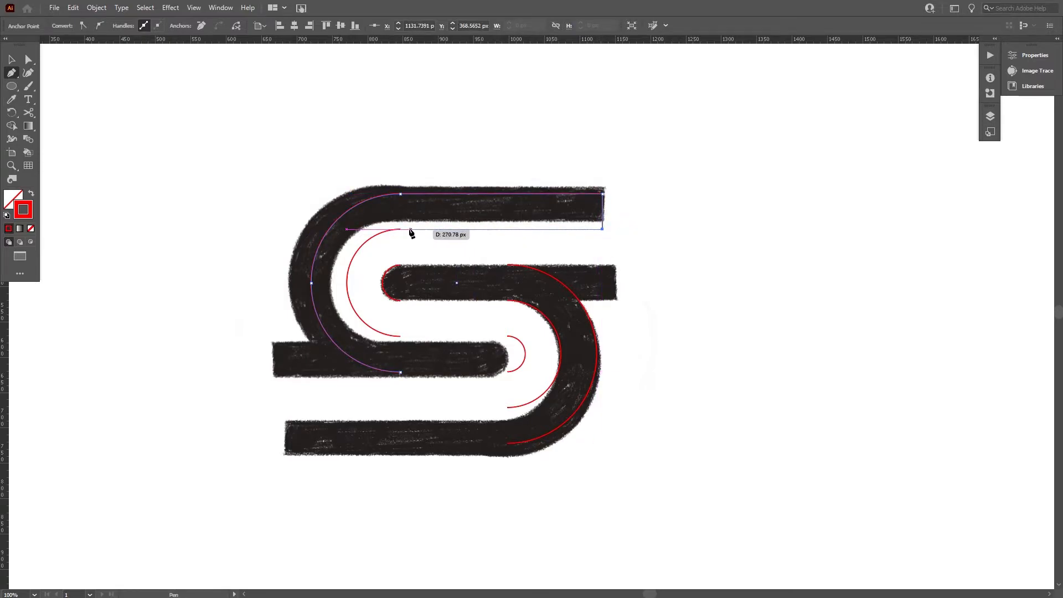
left_click(401, 229)
left_click(11, 60)
left_click(164, 109)
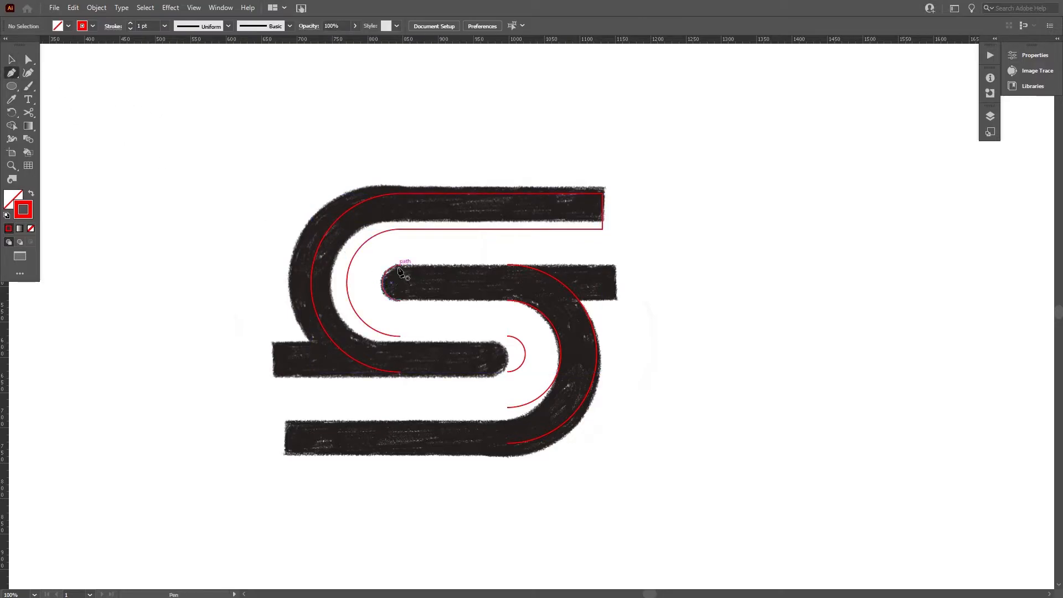
- Extend the small left semicircle rightward into a closed bar ending in line with the top bar
left_click(401, 266)
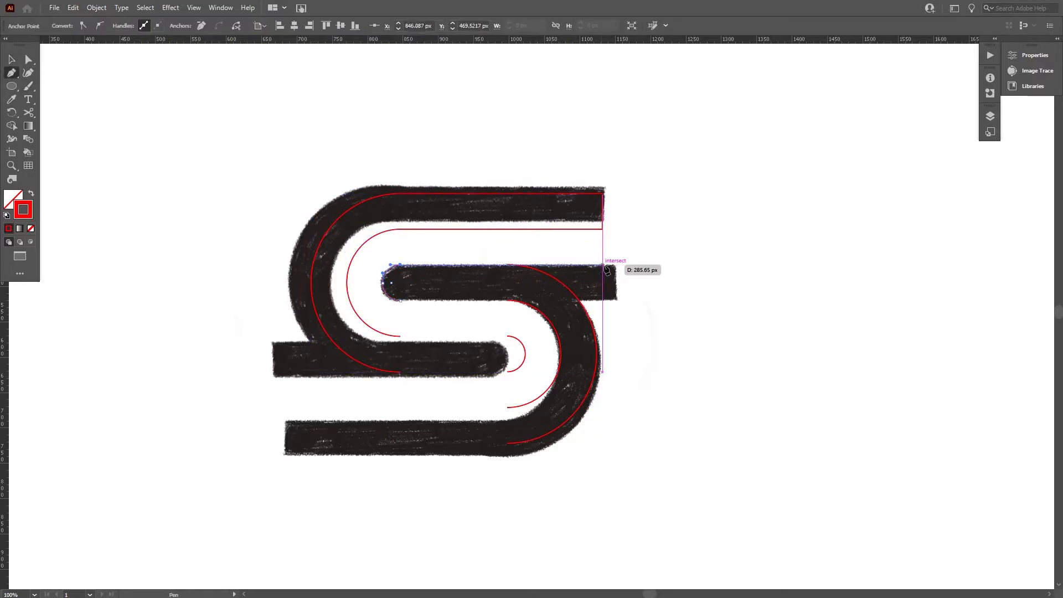
left_click(604, 266)
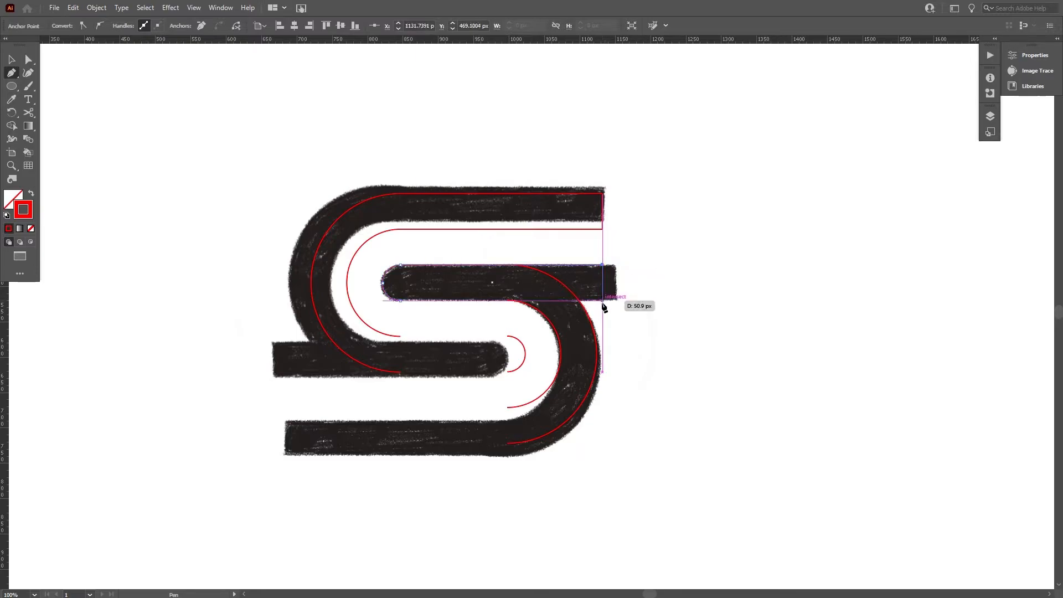
left_click(603, 302)
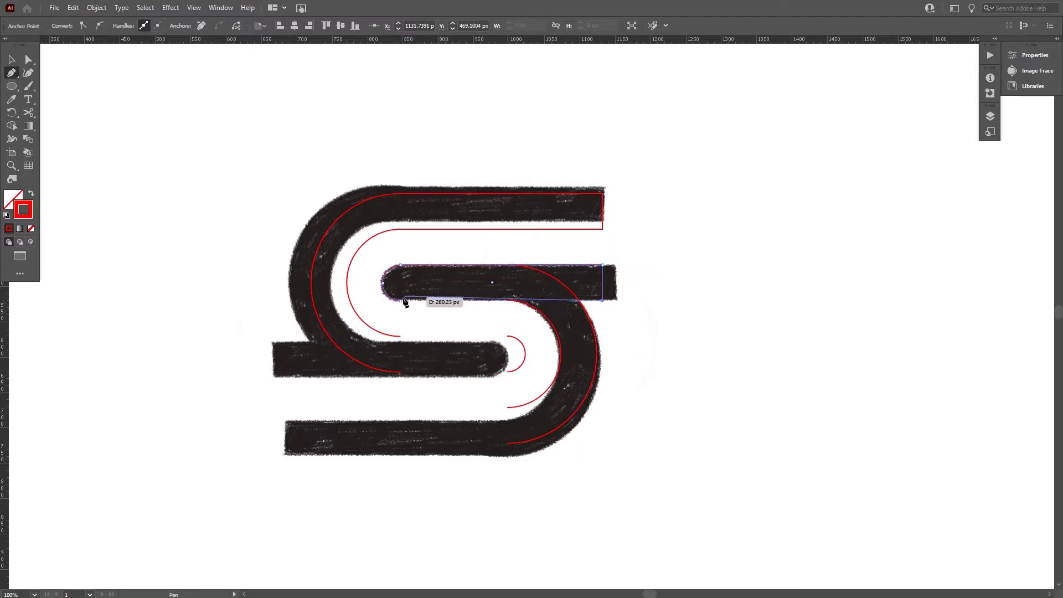
left_click(401, 301)
left_click(12, 60)
left_click(227, 284)
- Extend the small right semicircle leftward into a closed bar with a square left end over the third sketched stroke
left_click(10, 73)
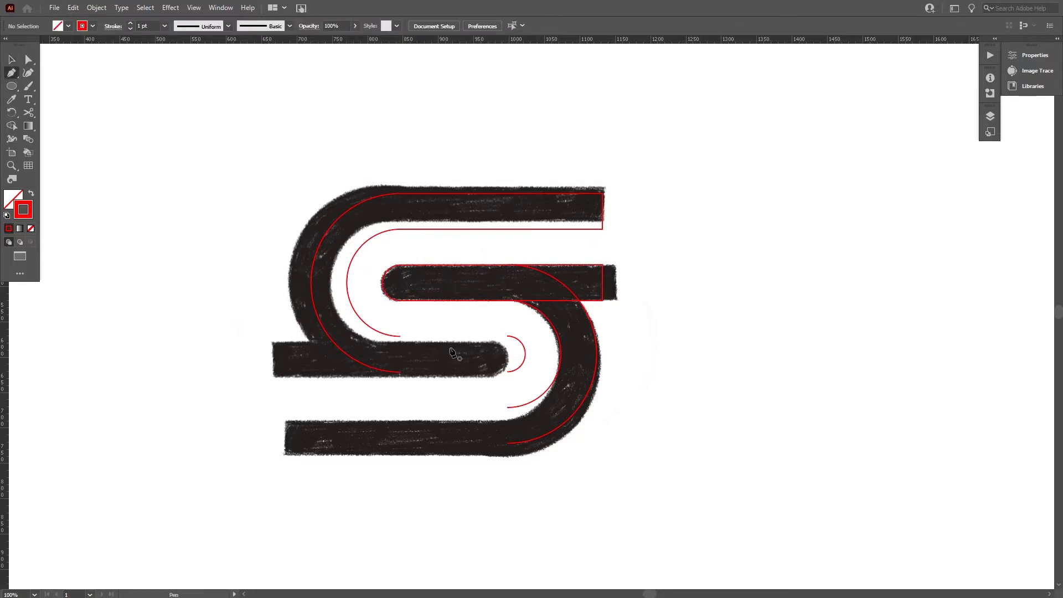
left_click(508, 337)
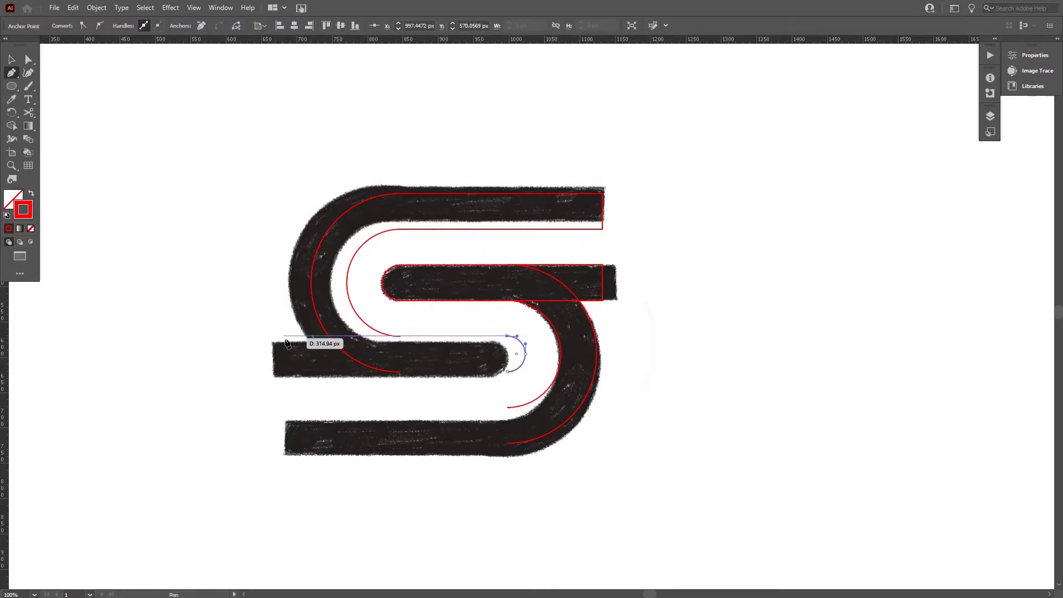
left_click(282, 336)
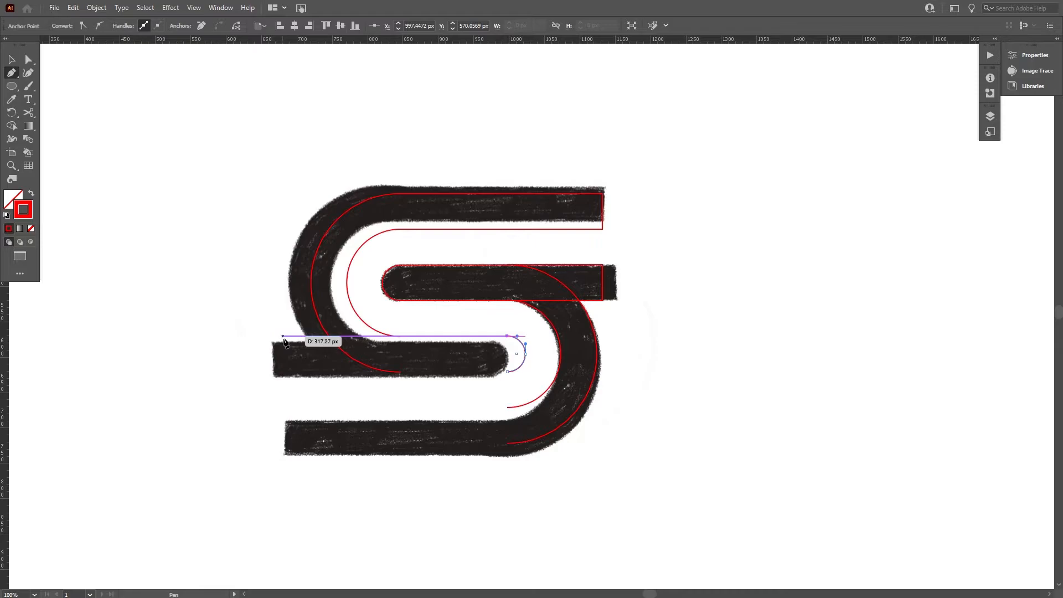
left_click(296, 336)
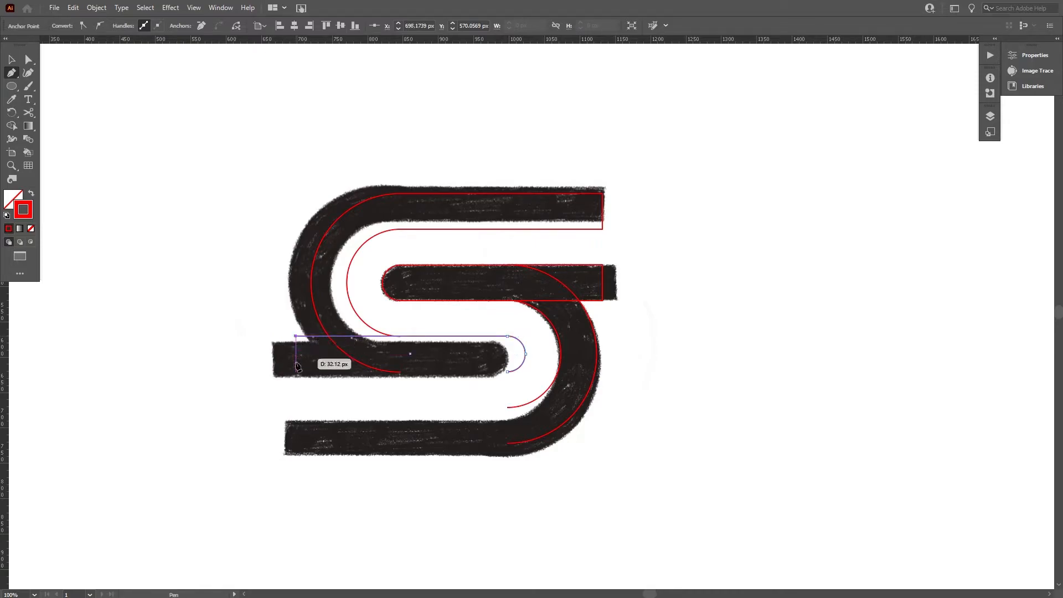
left_click(297, 373)
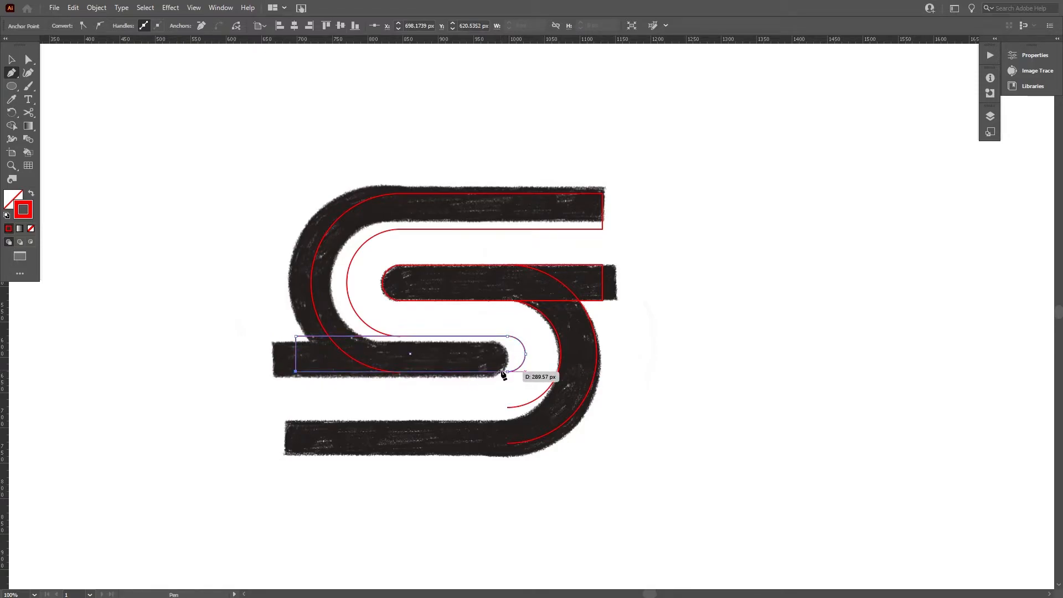
left_click(9, 62)
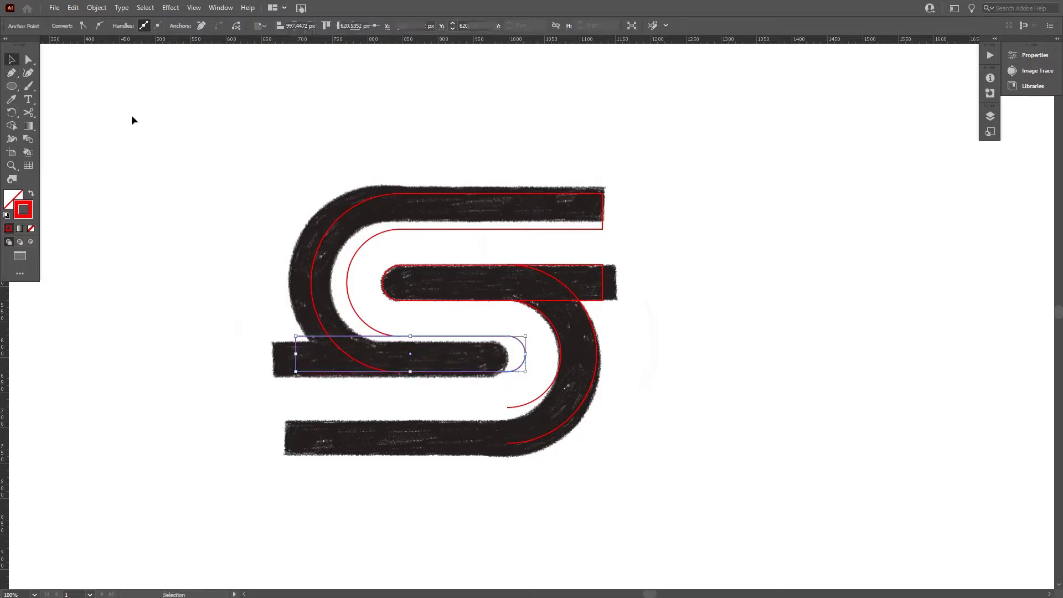
left_click(141, 121)
- Draw the bottom bar with the Pen tool, joining the lower ends of the right arcs in line with the bar above
left_click(12, 73)
left_click(507, 408)
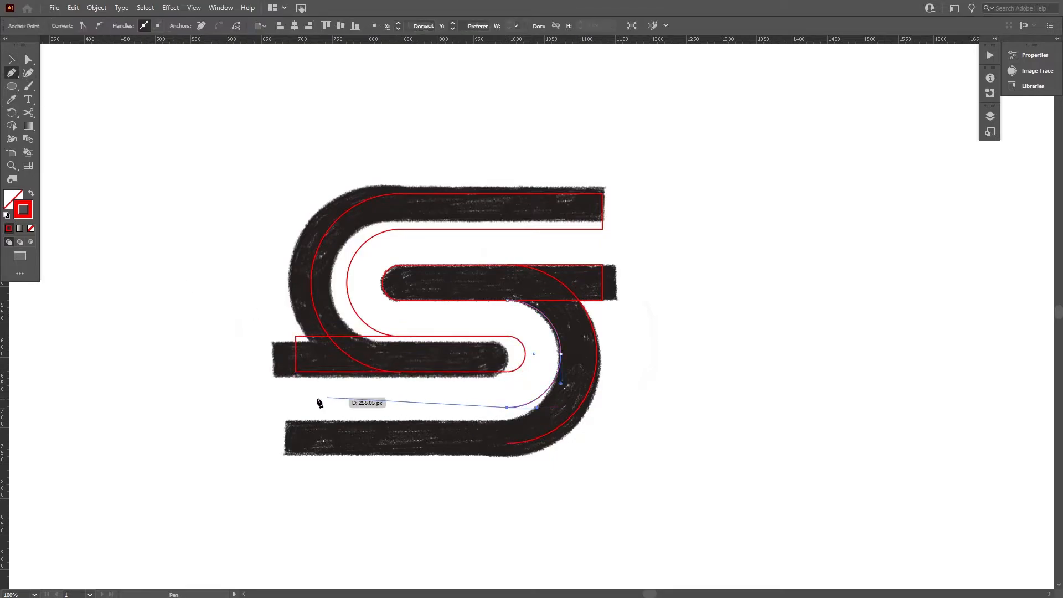
left_click(296, 408)
left_click(296, 443)
left_click(507, 443)
left_click(10, 56)
left_click(160, 148)
- Lengthen the right ends of the two upper bars to match the right end of the sketched middle stroke
key("a")
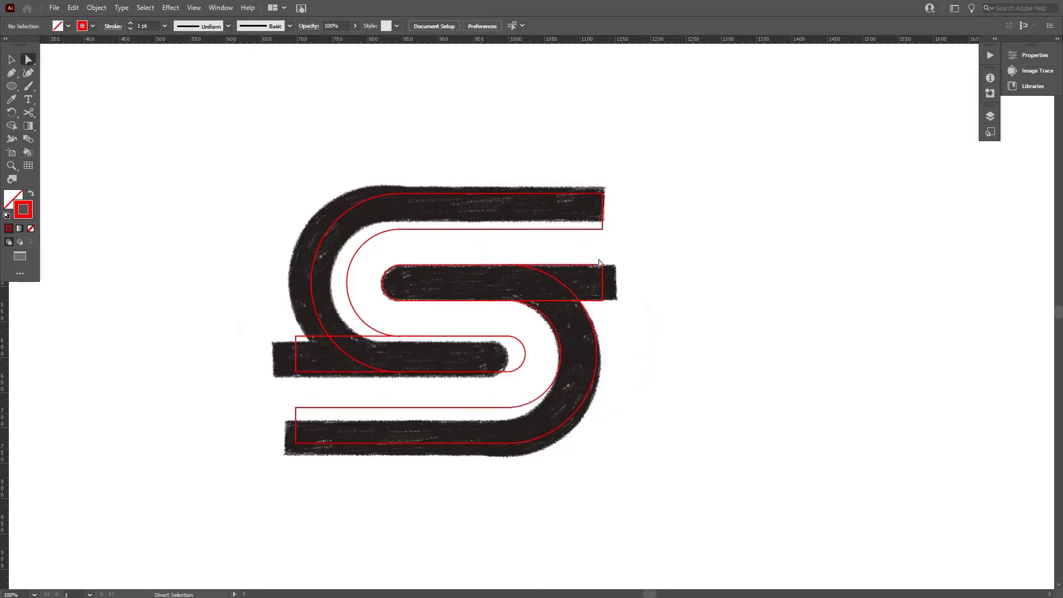
mouse_move(616, 310)
left_mouse_down()
mouse_move(606, 304)
mouse_move(616, 302)
left_mouse_up()
left_click_drag(583, 167, 616, 230)
left_click(629, 255)
- Set vertical guides at the left curve's outer edge and beyond it by the same overhang as the right bar ends
left_click_drag(7, 431, 599, 357)
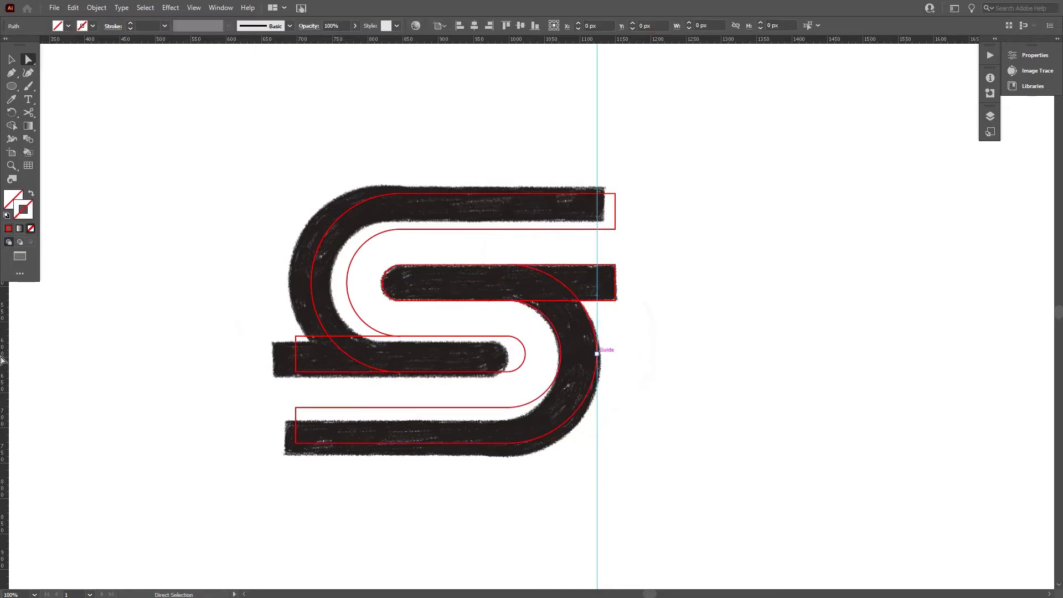
left_click_drag(10, 346, 312, 288)
scroll(265, 419, "up", 1, "alt")
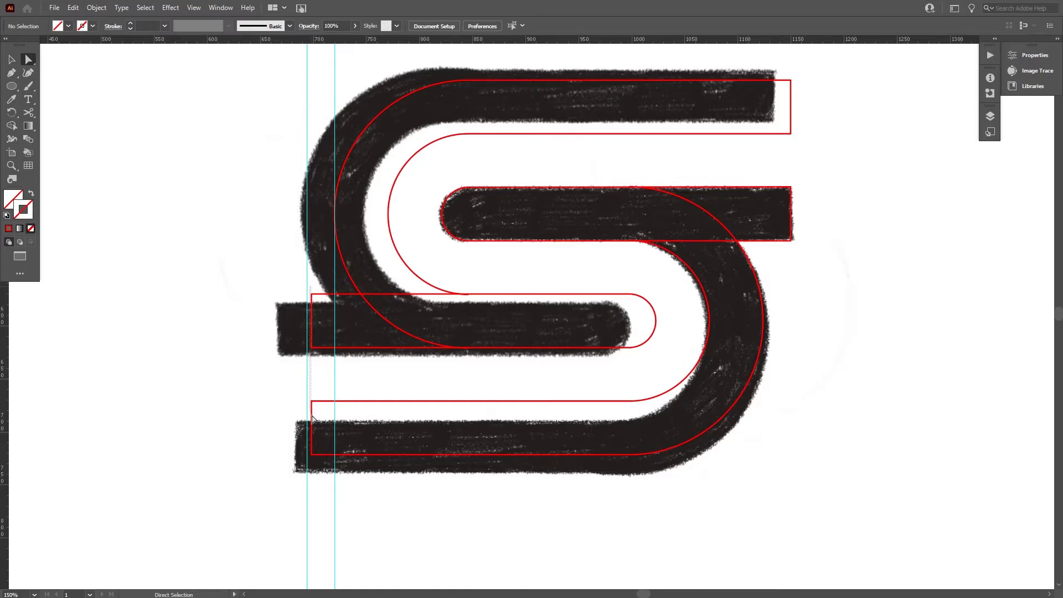
left_click_drag(318, 465, 308, 461)
key("ctrl+z")
left_click(275, 351)
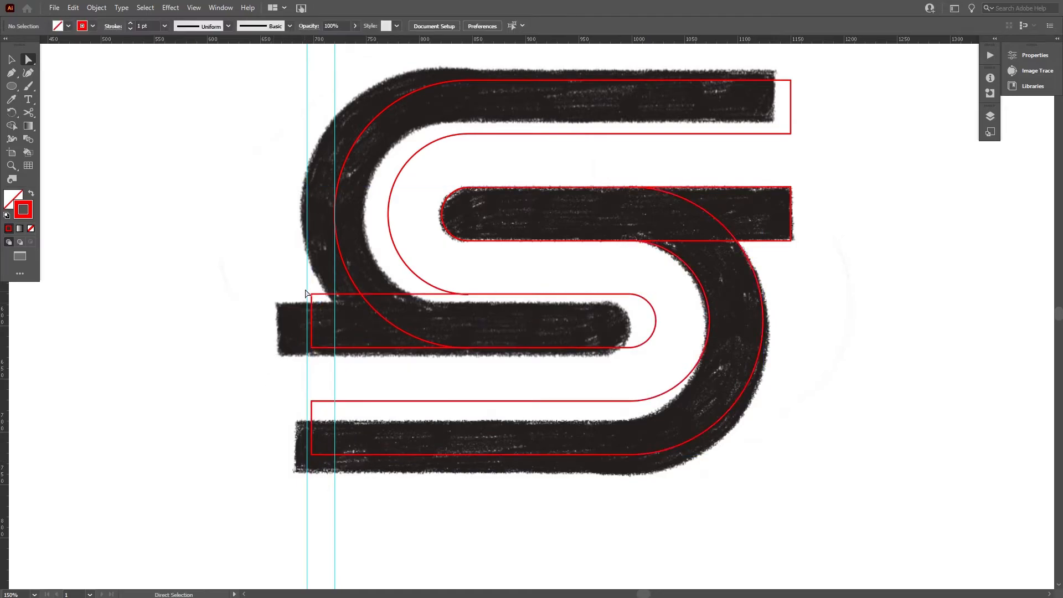
left_click_drag(309, 289, 311, 305)
key("ctrl+z")
- Extend the left ends of the two lower bars to the outer vertical guide
left_click_drag(314, 363, 304, 337)
scroll(310, 335, "up", 2)
scroll(314, 430, "down", 2)
mouse_move(320, 477)
left_mouse_down()
mouse_move(327, 493)
mouse_move(308, 493)
left_mouse_up()
- Select and delete the vertical guides
scroll(326, 434, "down", 4)
left_click_drag(425, 459, 400, 431)
left_click(226, 465)
left_click_drag(226, 464, 609, 474)
key("Delete")
- Select all the red logo outlines and move them clear of the sketch, to its right
key("v")
left_click_drag(278, 216, 525, 458)
scroll(375, 418, "right", 3)
left_click_drag(375, 418, 663, 410)
scroll(567, 449, "down", 2)
scroll(584, 454, "right", 4)
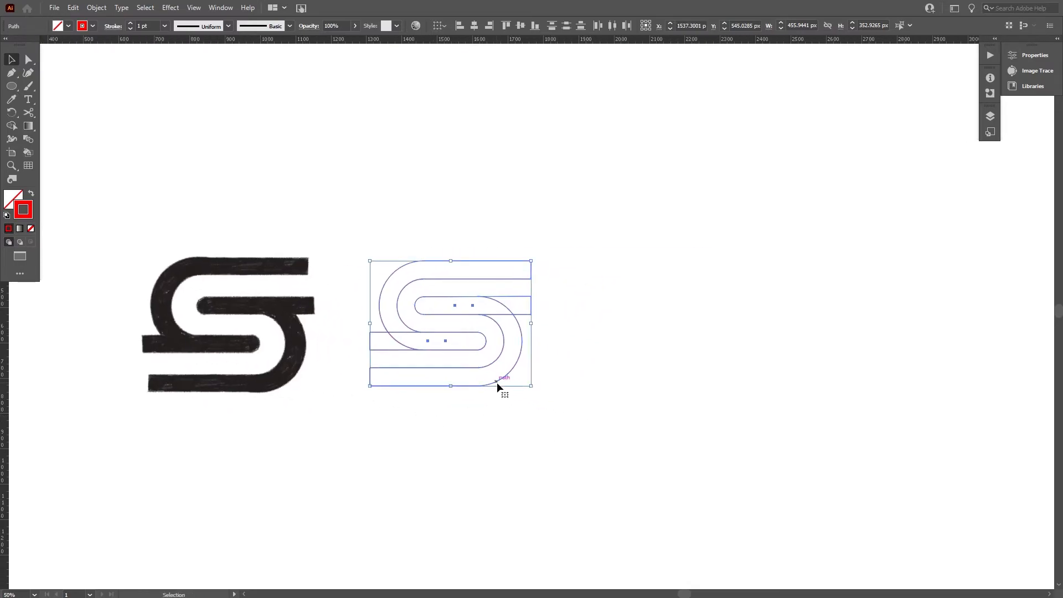
- Place a copy of the red logo outlines to their right and unite the copy's overlapping shapes with Pathfinder
left_click_drag(497, 382, 747, 382)
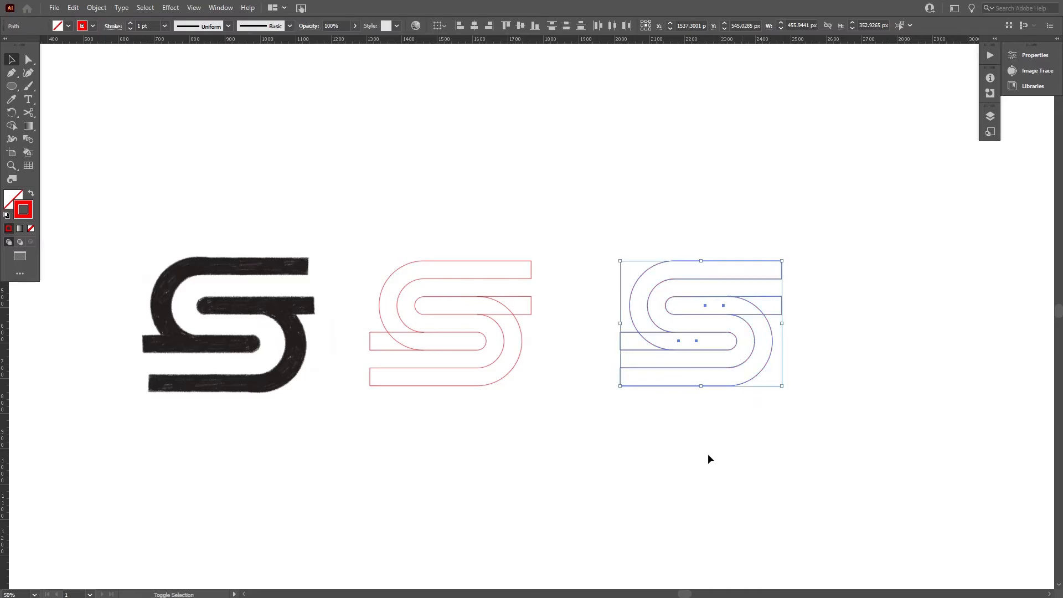
left_click(220, 7)
left_click(310, 129)
left_click_drag(107, 112, 223, 174)
left_click(234, 175)
left_click_drag(627, 200, 866, 467)
left_click(170, 211)
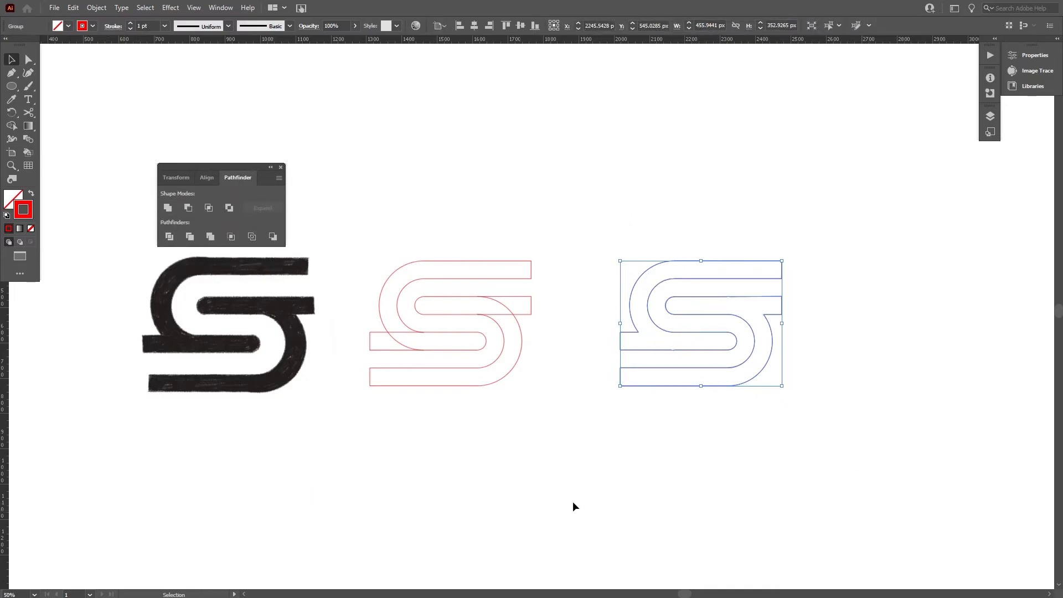
left_click(671, 465)
- Swap fill and stroke on the united logo copy, giving it a solid red fill and no stroke
left_click_drag(613, 190, 794, 432)
left_click(745, 393)
scroll(746, 393, "up", 6)
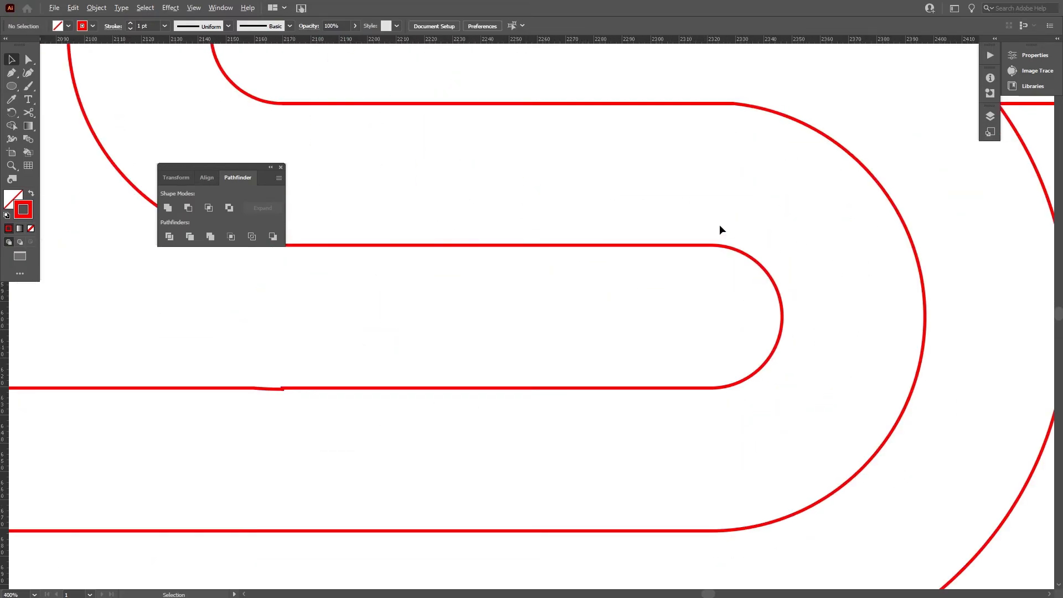
scroll(736, 228, "down", 6)
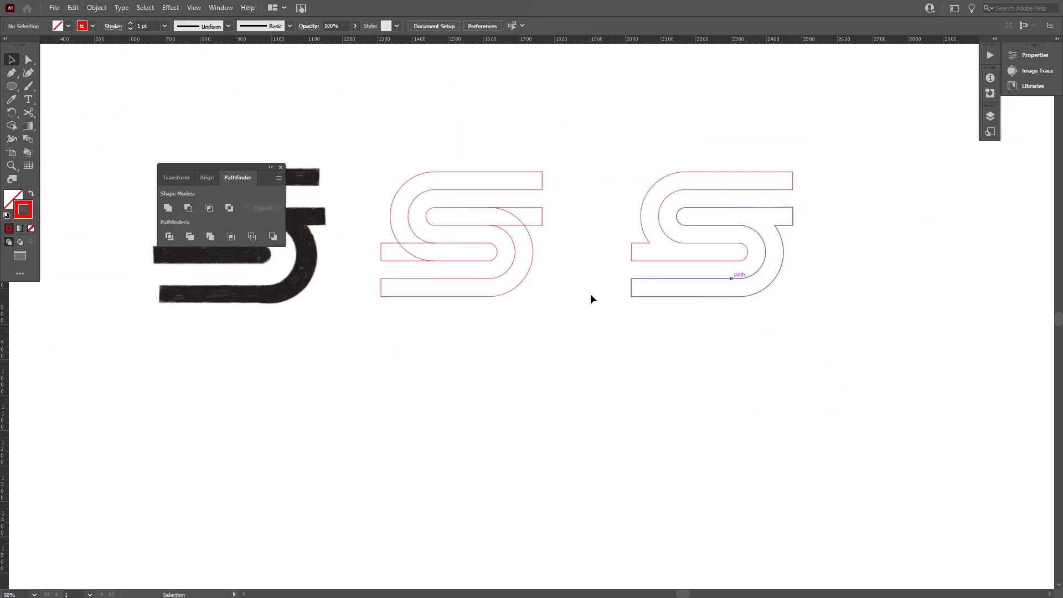
left_click_drag(594, 260, 670, 314)
left_click_drag(712, 190, 929, 439)
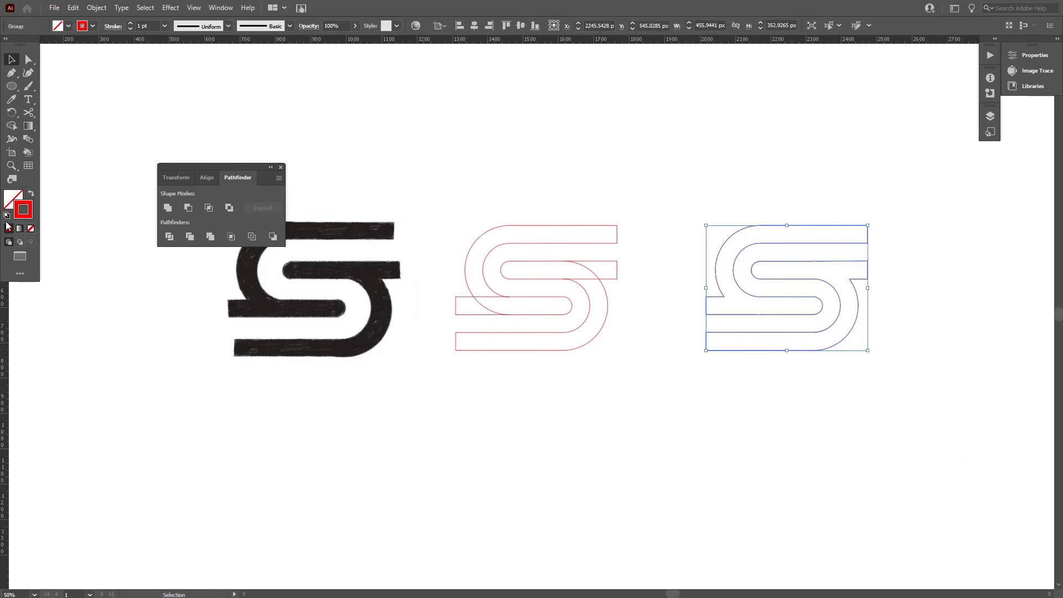
left_click(32, 194)
left_click(542, 409)
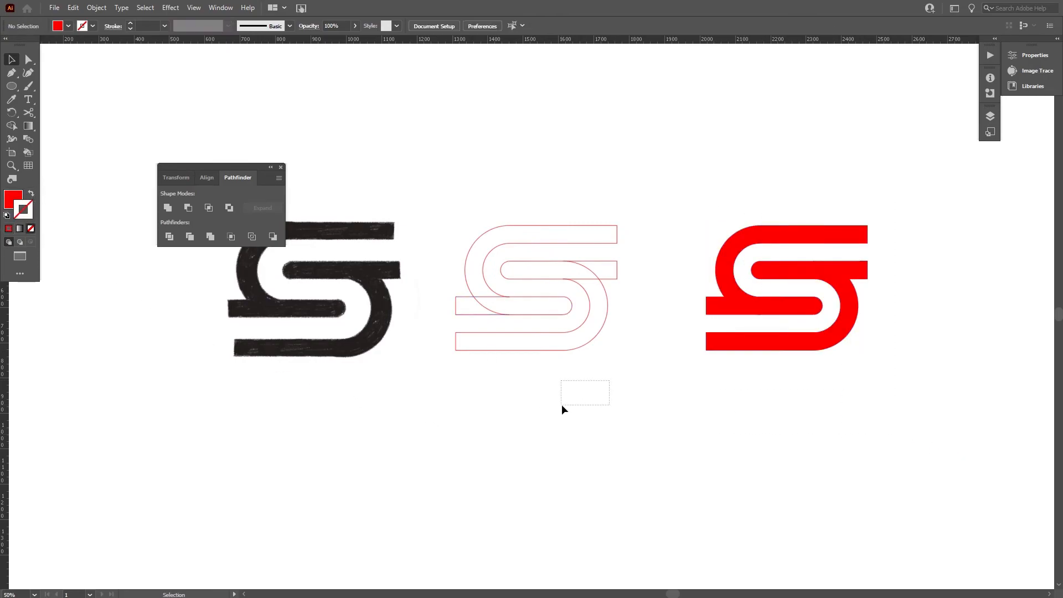
- Set the fill colour of the solid united logo to black (000000)
left_click(787, 228)
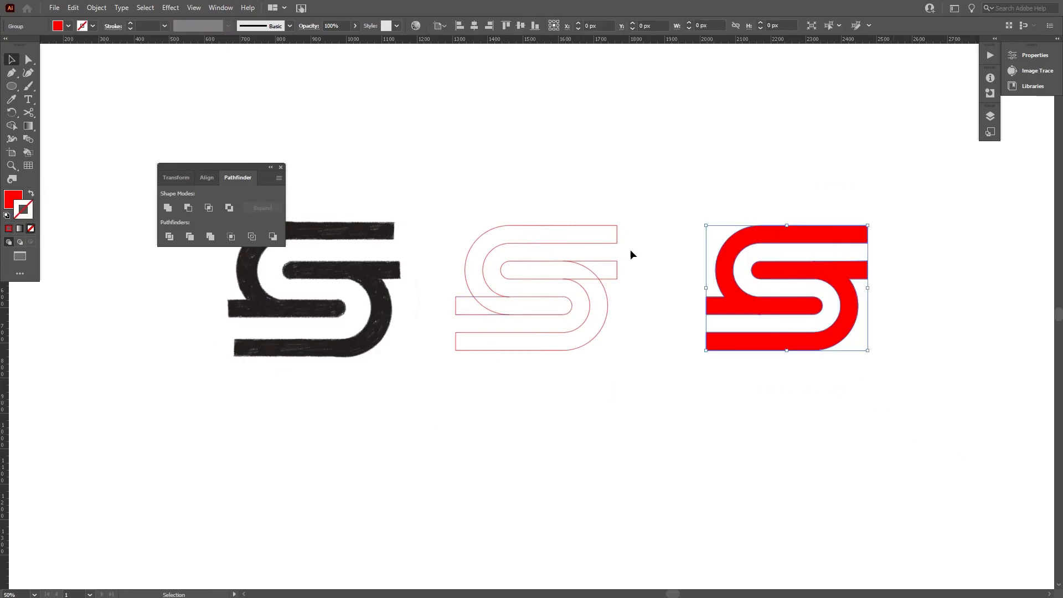
left_click(67, 26)
left_click(8, 197)
double_click(11, 200)
left_click_drag(567, 477, 541, 504)
left_click(805, 361)
left_click(776, 407)
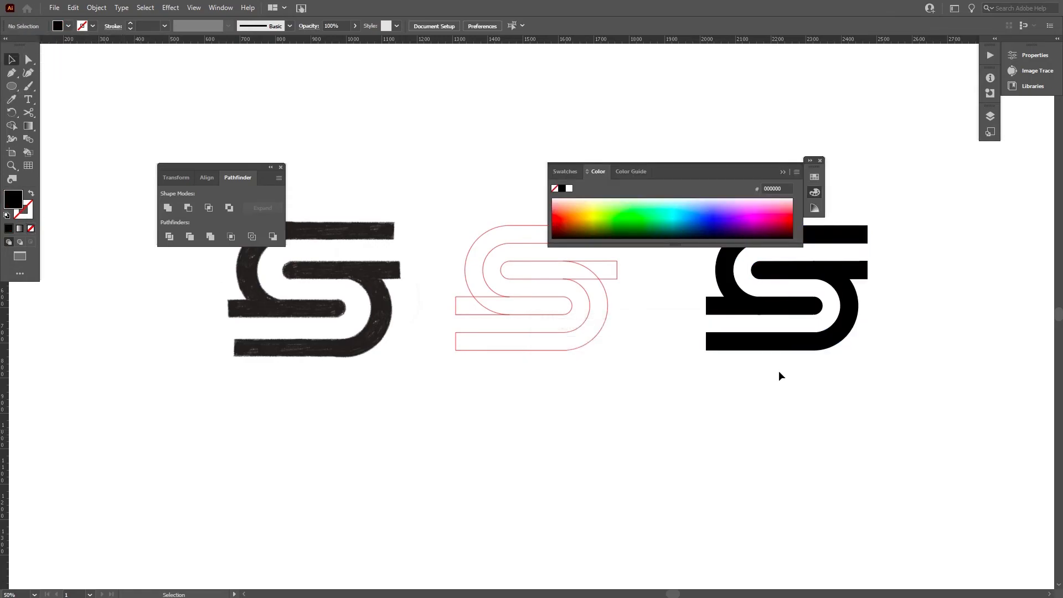
left_click(782, 172)
- Set the stroke colour of the middle logo's construction outlines to black and close the open colour and Pathfinder panels
left_click_drag(440, 188, 554, 339)
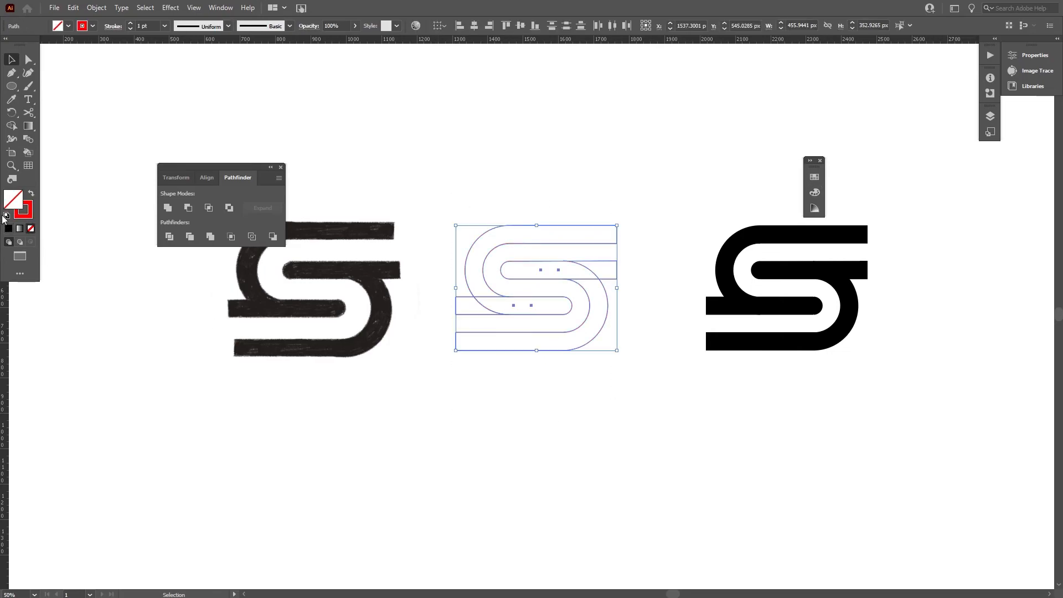
double_click(23, 216)
mouse_move(603, 468)
left_mouse_down()
mouse_move(598, 489)
mouse_move(550, 492)
left_mouse_up()
left_click(819, 358)
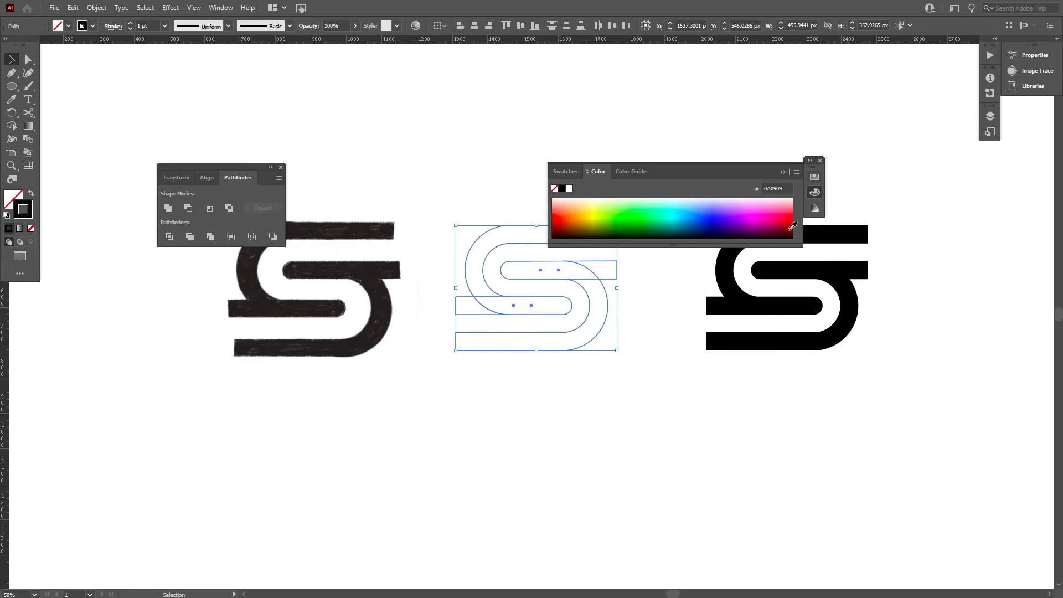
left_click(821, 160)
left_click(493, 507)
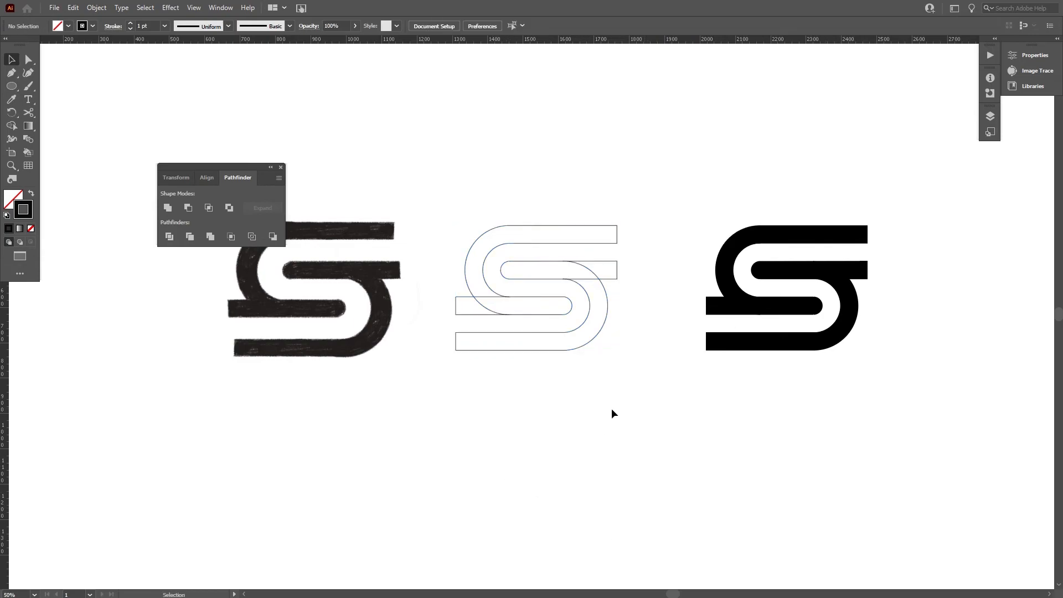
key("ctrl+shift+F9")
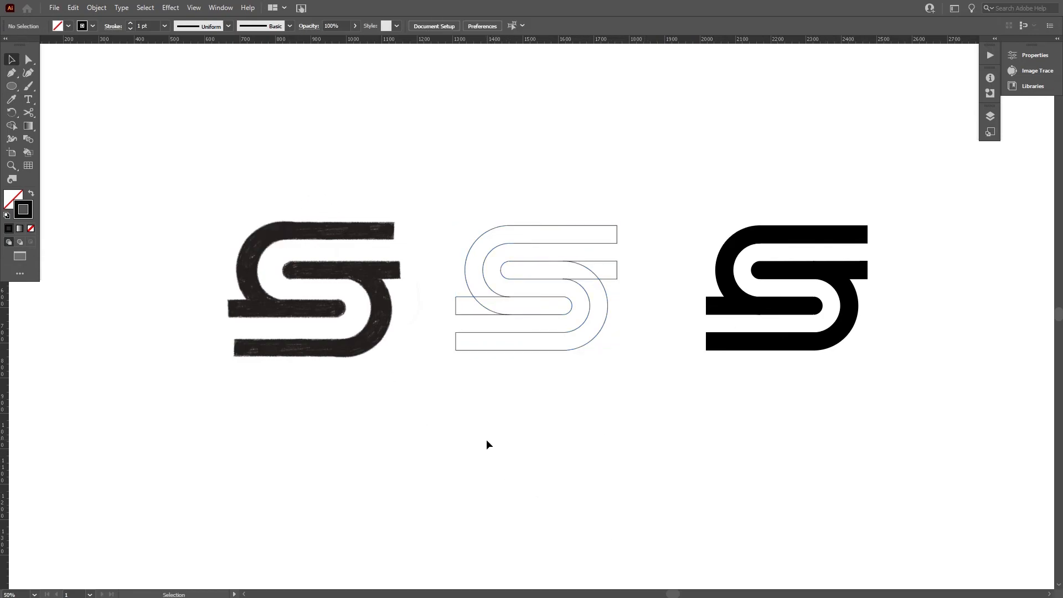